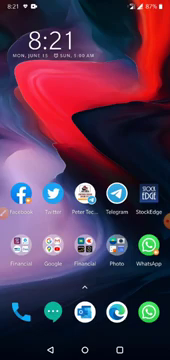
Enter the Android home screen edit mode, then exit it.
drag(85, 120, 85, 120)
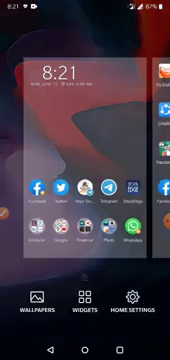
key(Escape)
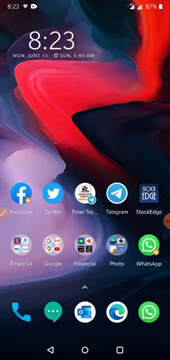
Dismiss the password-expiry notice, pick the OPTION watchlist and long-press APOLLOTYRE - EQ.
click(84, 245)
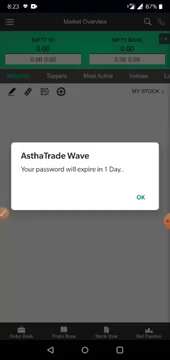
click(140, 197)
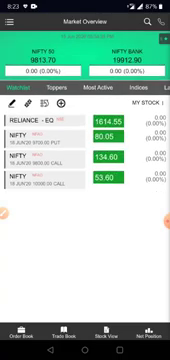
click(148, 103)
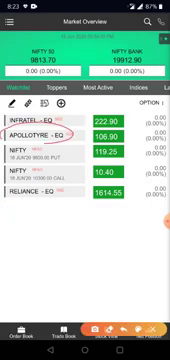
click(36, 134)
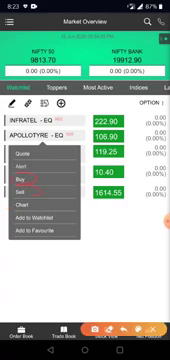
Start an APOLLOTYRE - EQ buy order with product type BRACKET ORDER.
click(21, 179)
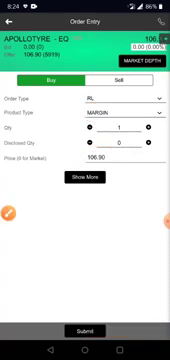
click(158, 112)
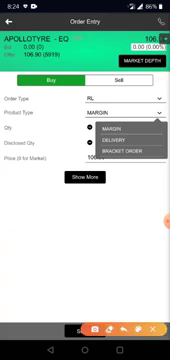
drag(140, 146, 140, 157)
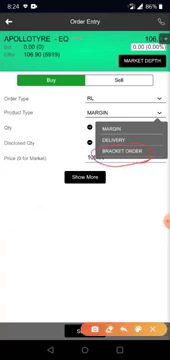
click(113, 139)
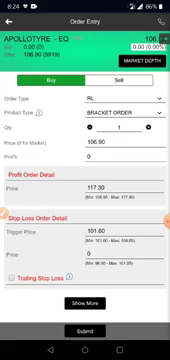
Enter quantity 100 and clear the 106.90 order price to 0.00.
mouse_move(82, 101)
mouse_down()
mouse_move(105, 95)
mouse_move(80, 104)
mouse_up()
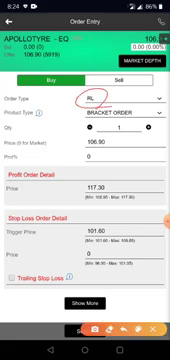
click(152, 328)
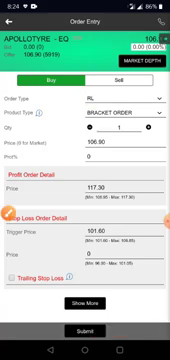
click(119, 127)
text(00)
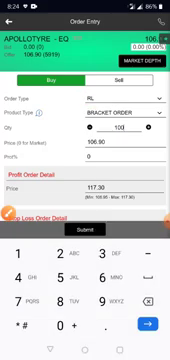
click(104, 142)
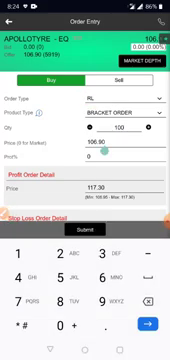
key(BackSpace)
key(BackSpace)
key(BackSpace)
key(BackSpace)
key(BackSpace)
key(BackSpace)
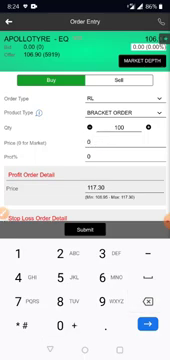
key(Escape)
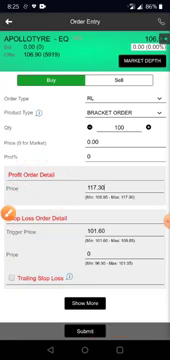
Change the profit order price to 117.00 and the stop-loss trigger to 101.00.
key(BackSpace)
key(BackSpace)
key(BackSpace)
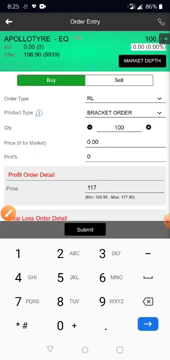
scroll(85, 150, down, 2)
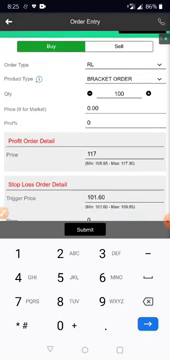
scroll(85, 150, up, 2)
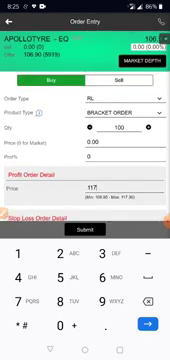
scroll(85, 150, down, 2)
scroll(85, 150, down, 1)
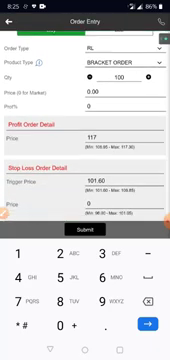
click(120, 163)
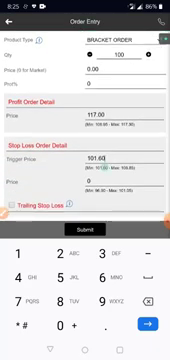
key(BackSpace)
key(BackSpace)
key(BackSpace)
key(BackSpace)
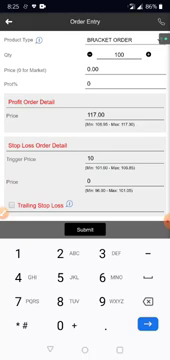
text(1)
key(Return)
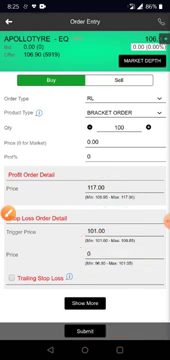
Enter stop-loss price 100 and enable Trailing Stop Loss.
click(90, 256)
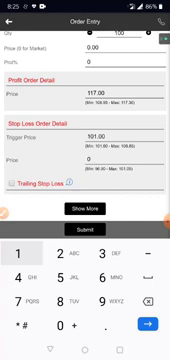
text(1)
text(00)
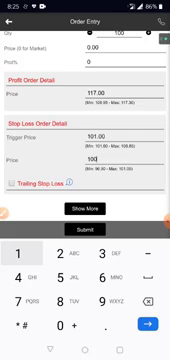
click(11, 183)
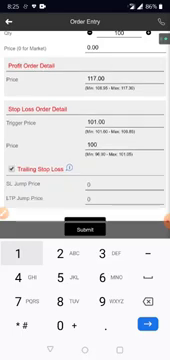
key(Escape)
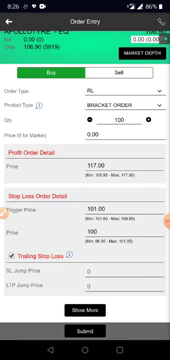
Replace the 117.00 profit order price with 200.00.
click(120, 165)
key(BackSpace)
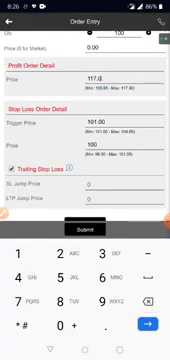
key(BackSpace)
key(BackSpace)
key(BackSpace)
text(200)
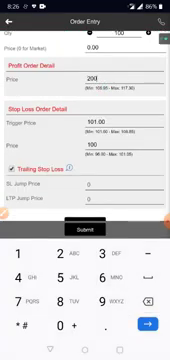
scroll(85, 120, up, 3)
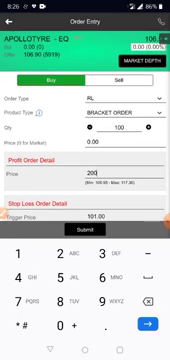
scroll(85, 150, down, 3)
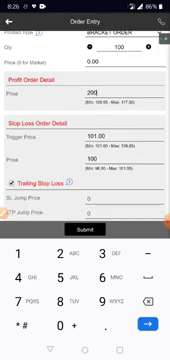
scroll(85, 150, down, 2)
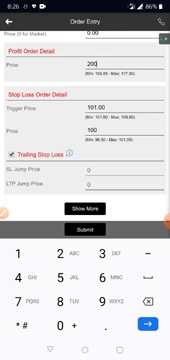
click(120, 170)
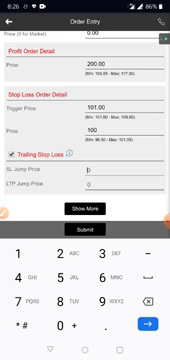
scroll(85, 130, up, 1)
scroll(85, 130, up, 1)
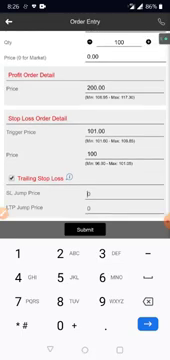
key(Escape)
mouse_move(120, 214)
mouse_down()
mouse_move(80, 205)
mouse_move(120, 214)
mouse_up()
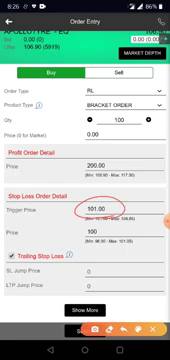
mouse_move(40, 292)
mouse_down()
mouse_move(5, 288)
mouse_move(30, 278)
mouse_move(42, 290)
mouse_up()
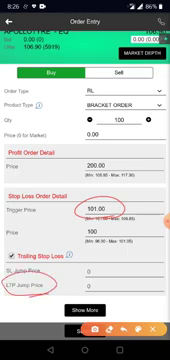
mouse_move(75, 45)
mouse_down()
mouse_move(15, 40)
mouse_move(10, 52)
mouse_move(70, 52)
mouse_up()
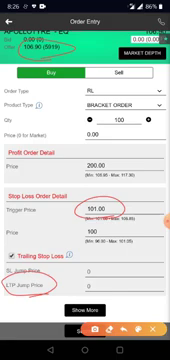
drag(100, 130, 100, 131)
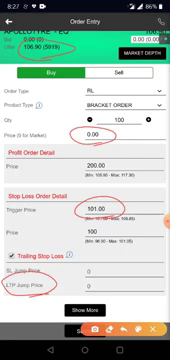
Enter an SL jump price of 5 and an LTP jump price of 10.
click(120, 270)
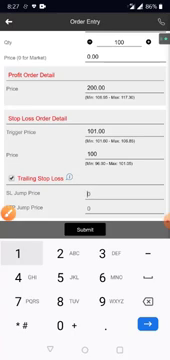
click(53, 277)
text(5)
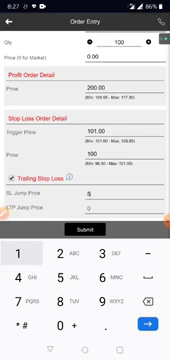
click(120, 208)
click(20, 254)
text(1)
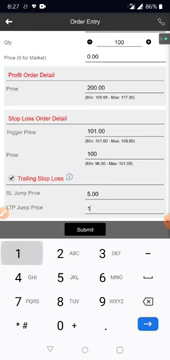
click(60, 325)
text(0)
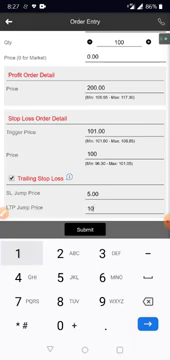
scroll(85, 120, up, 5)
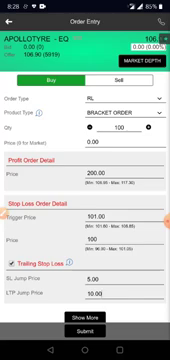
Re-enter the LTP jump as 10 and replace the 5.00 SL jump with 10.
click(120, 294)
key(BackSpace)
key(BackSpace)
key(BackSpace)
text(1)
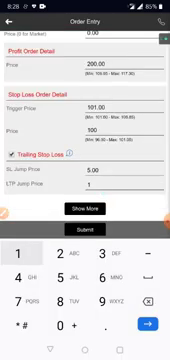
text(0)
click(120, 170)
key(BackSpace)
key(BackSpace)
key(BackSpace)
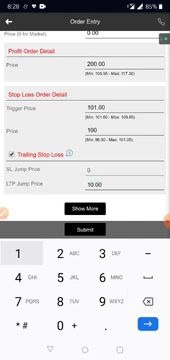
text(10)
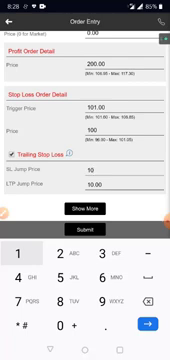
Submit and confirm the APOLLOTYRE bracket buy, then check its OMS REJECT status in Order Book.
click(120, 63)
click(148, 300)
click(85, 229)
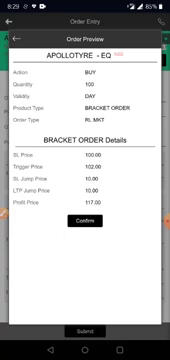
click(85, 220)
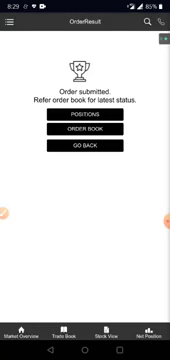
click(85, 145)
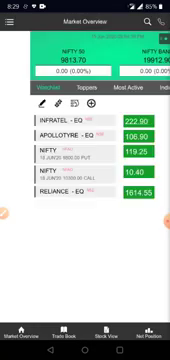
click(20, 331)
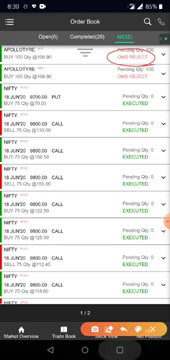
Switch to the recent-apps view and mark the RELIANCE order's PENDING and main-leg EXECUTED statuses.
key(alt+Tab)
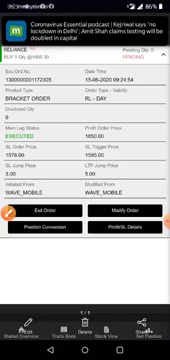
drag(140, 52, 168, 60)
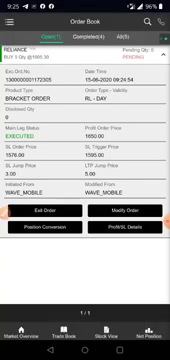
drag(22, 120, 24, 121)
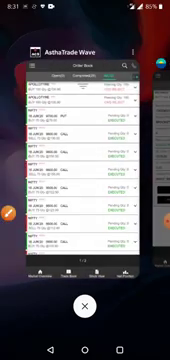
Return to AsthaTrade Wave and start a new APOLLOTYRE buy order from the Market Overview watchlist.
click(85, 160)
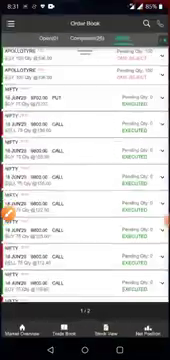
click(20, 331)
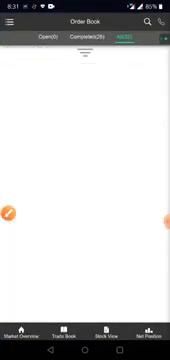
click(35, 135)
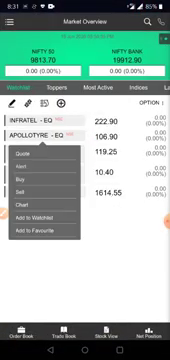
click(21, 179)
scroll(85, 200, down, 2)
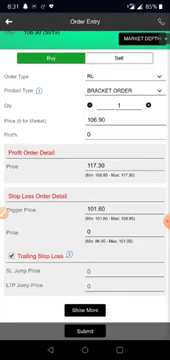